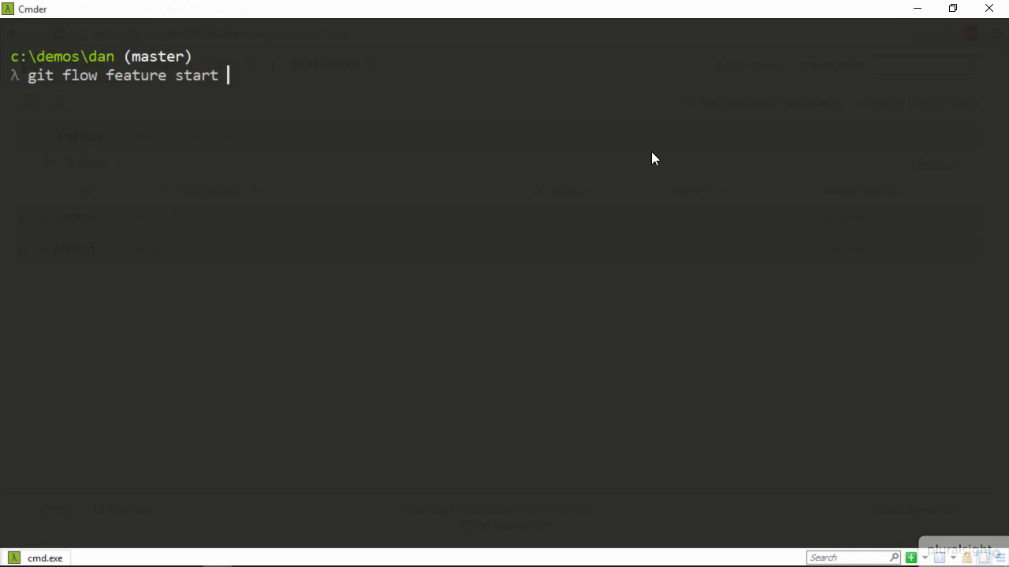
Start a new git flow feature named authenticate
text(authenticate)
key(Return)
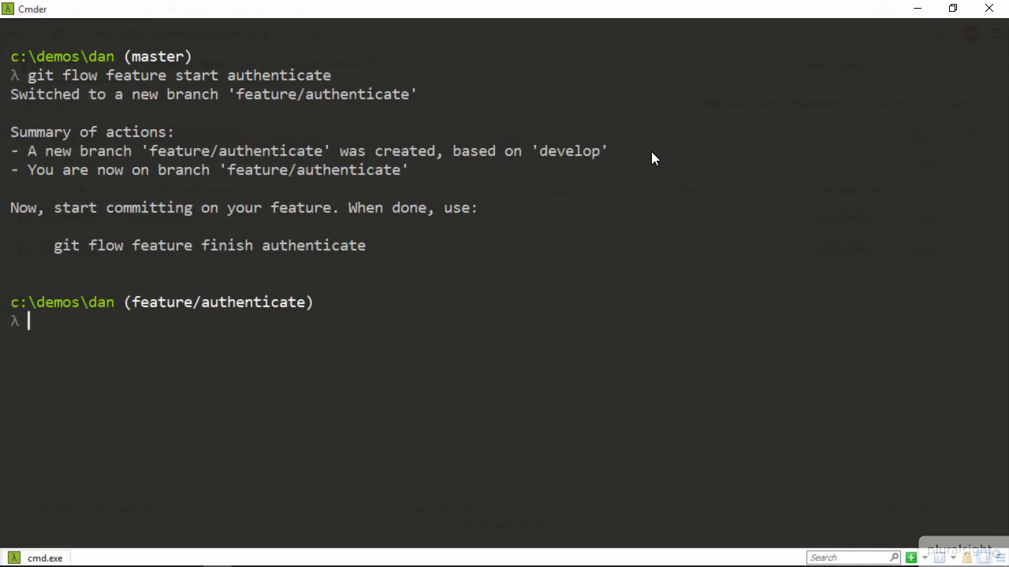
Publish the authenticate feature branch to the remote with git flow feature publish
text(git flow fra)
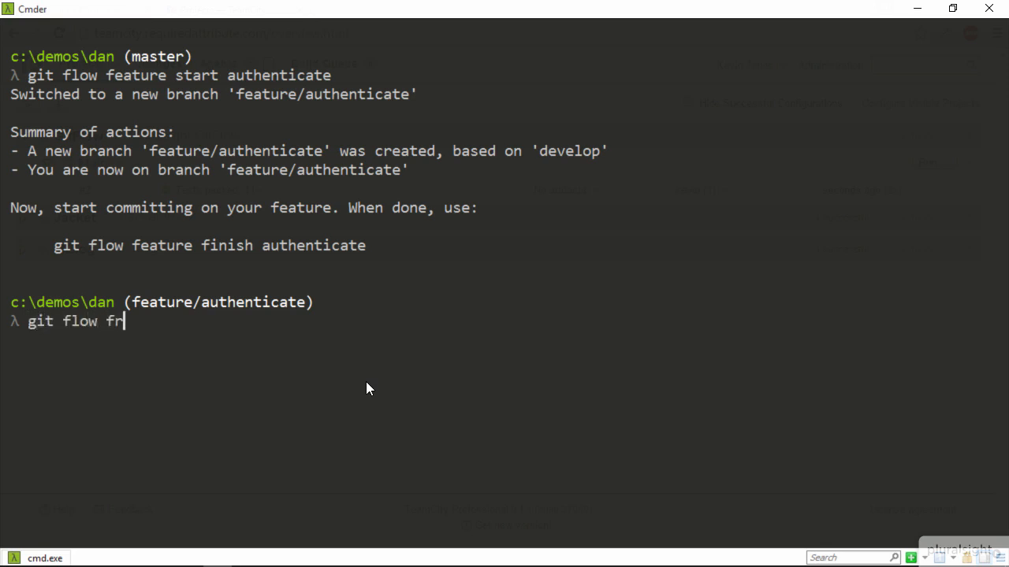
key(BackSpace)
key(BackSpace)
text(eature pub)
key(BackSpace)
key(BackSpace)
text(ublish a)
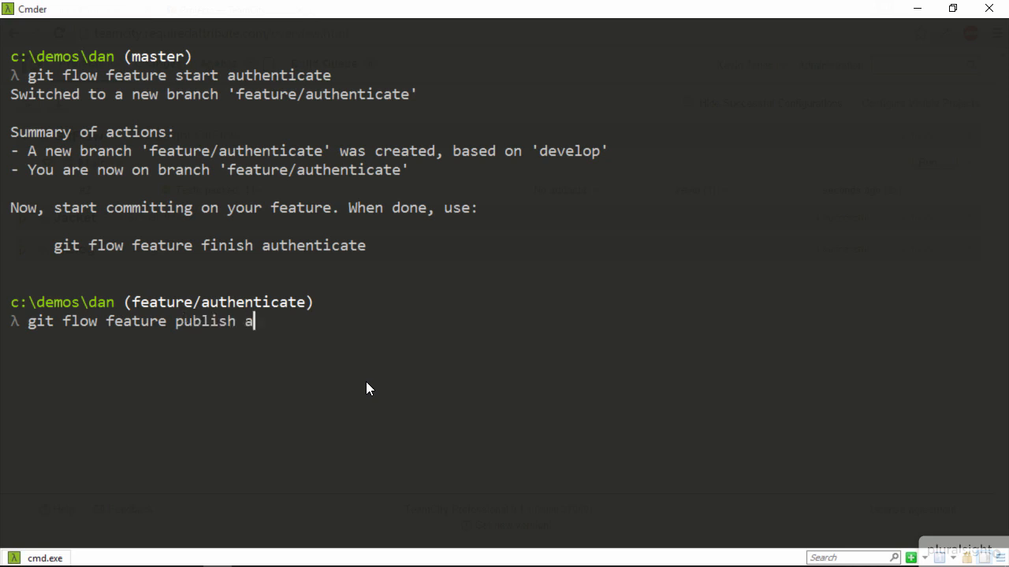
text(uthenticate)
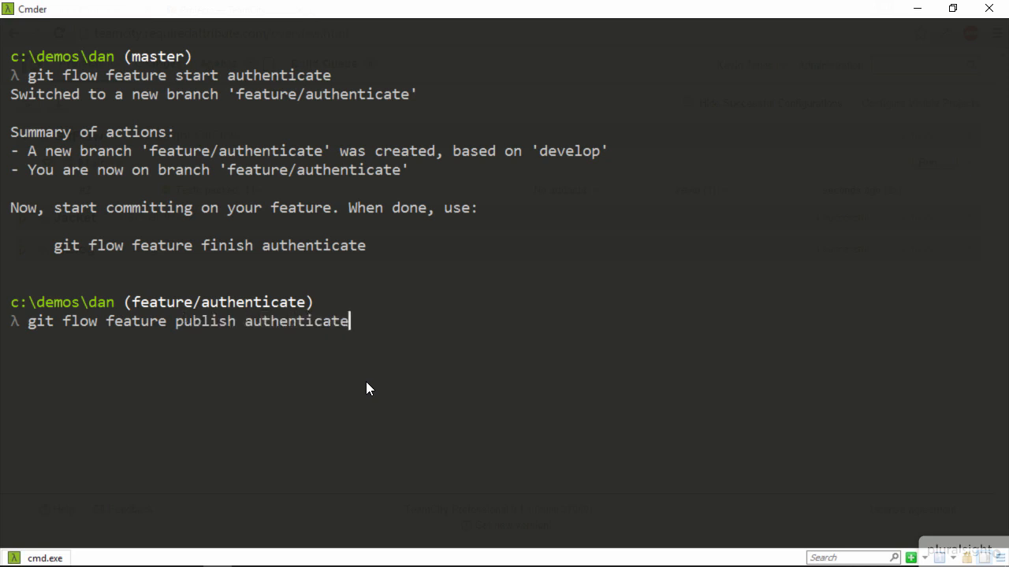
key(Return)
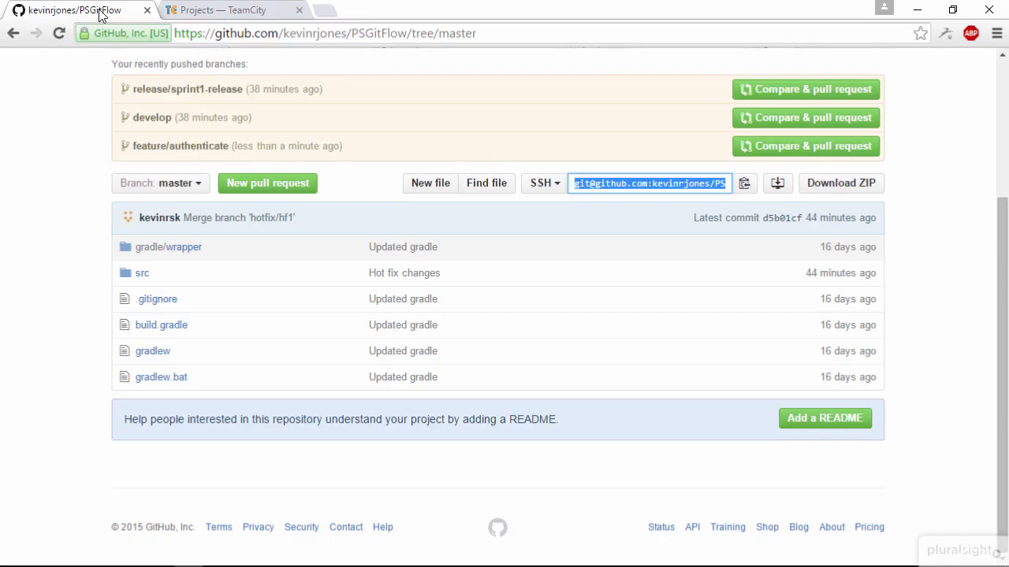
Switch to the PSGitFlow repository page on GitHub in the browser, refresh it and list its branches
key(F5)
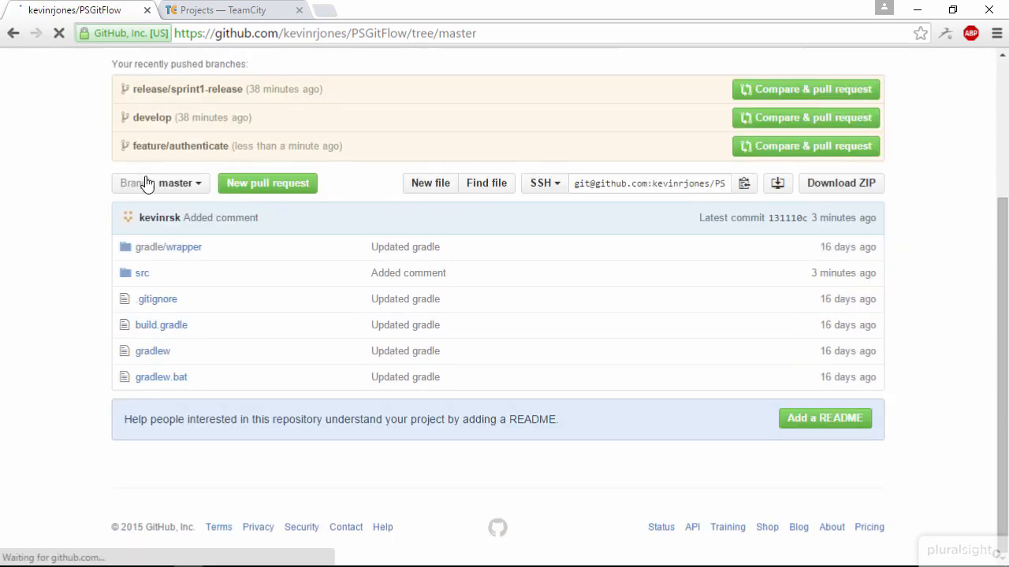
click(179, 184)
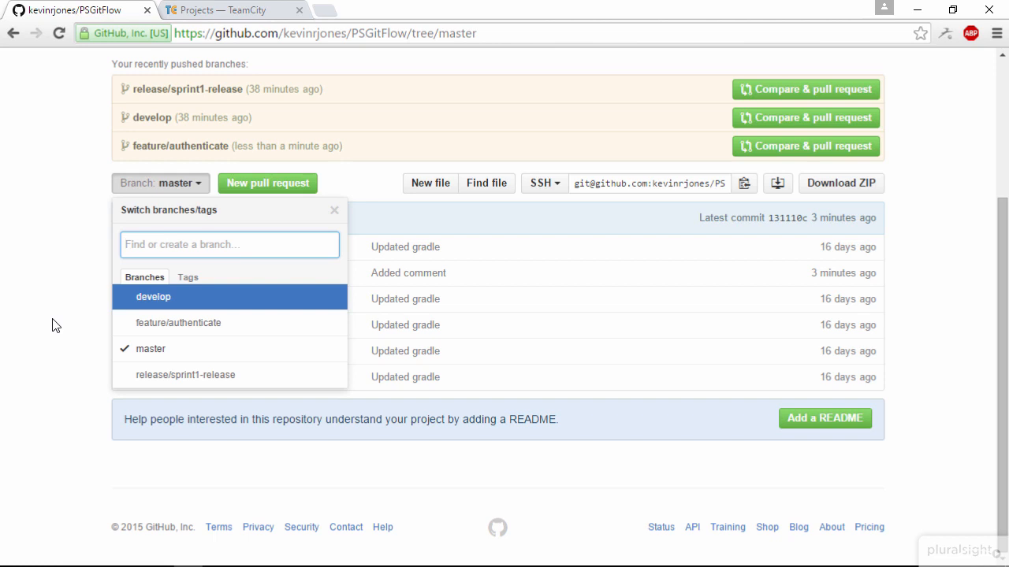
Switch to TeamCity and open the GitFlow project's VCS root for editing from the administration settings
click(221, 10)
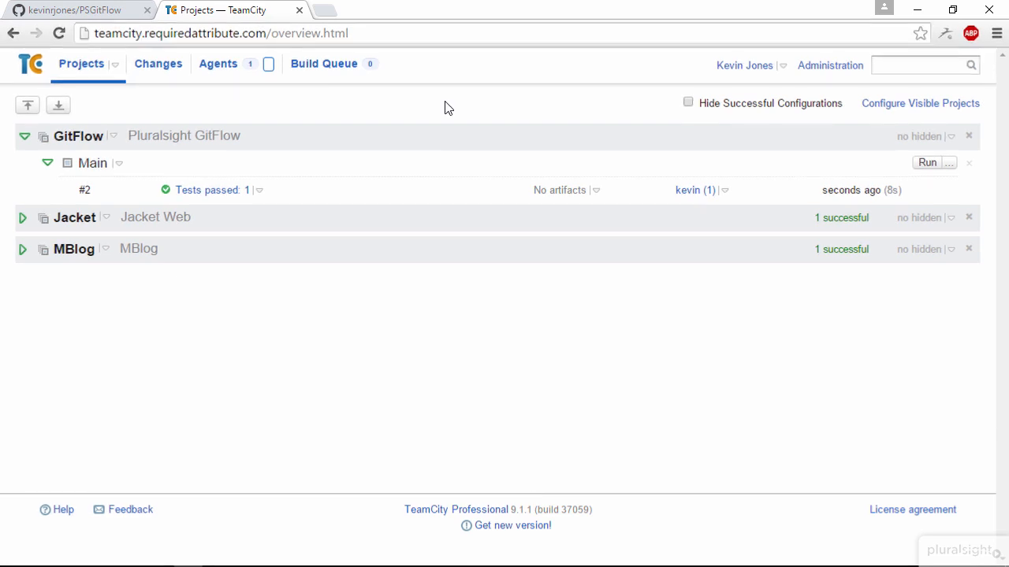
click(837, 69)
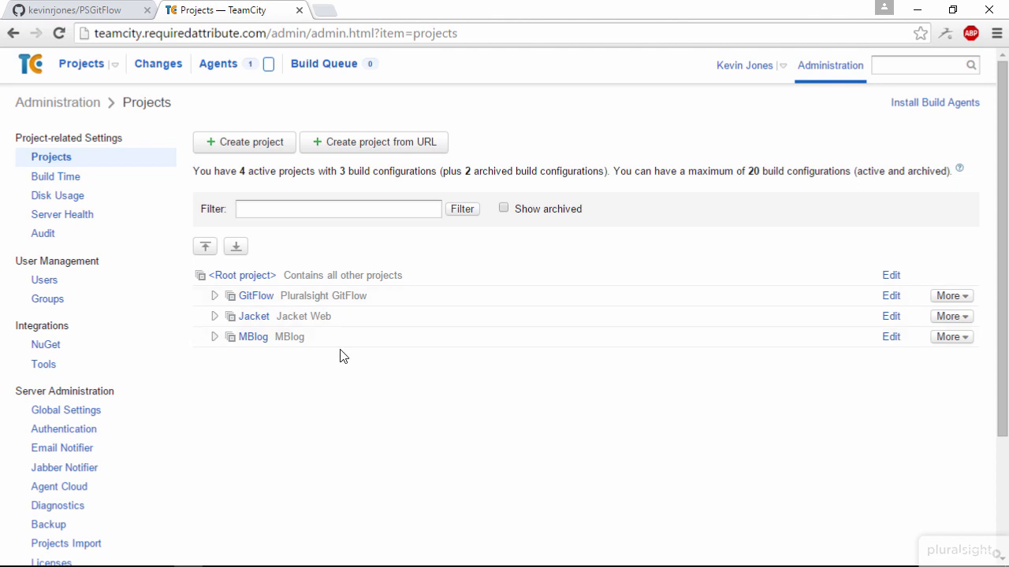
click(891, 297)
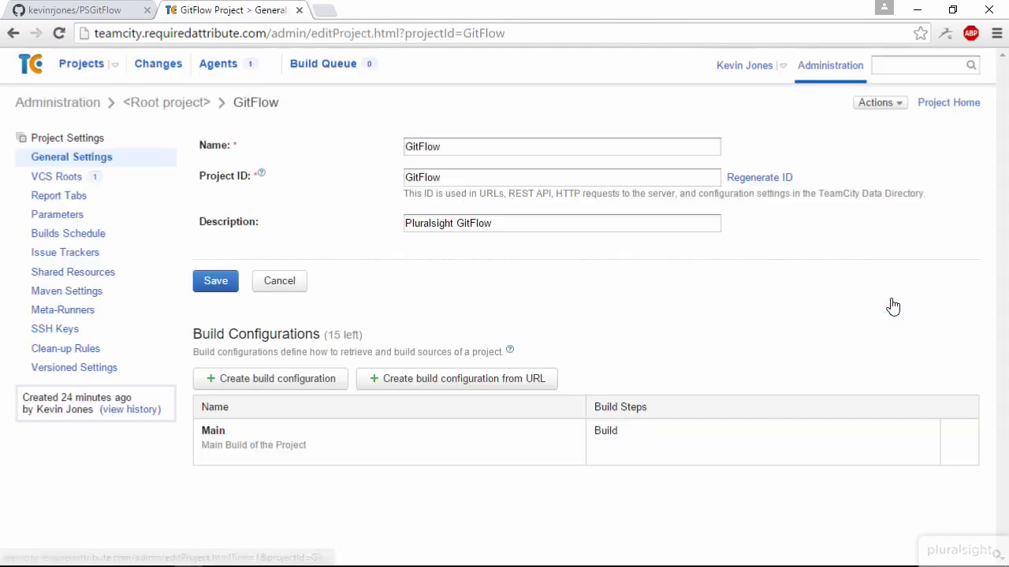
click(70, 181)
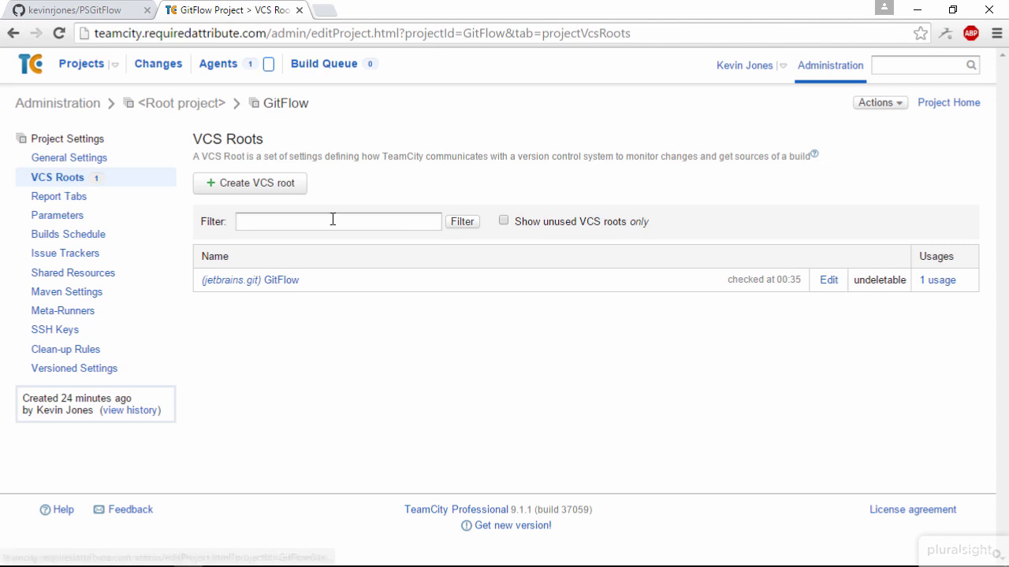
click(828, 282)
Set the branch specification to +:refs/heads/ rules for develop, feature/*, hotfix/*, master, release and support/*, and save the VCS root
scroll(552, 371, down, 3)
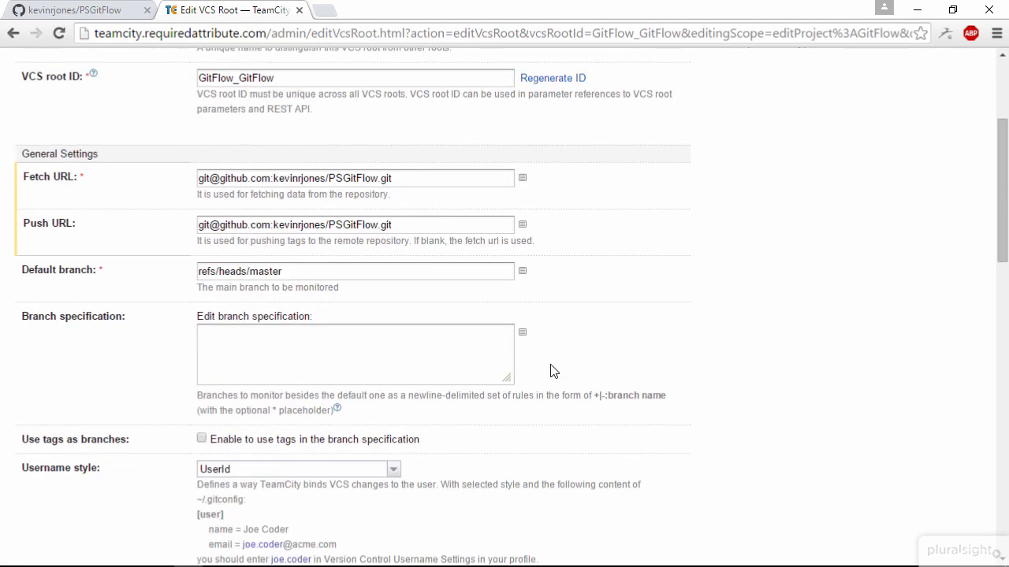
click(261, 333)
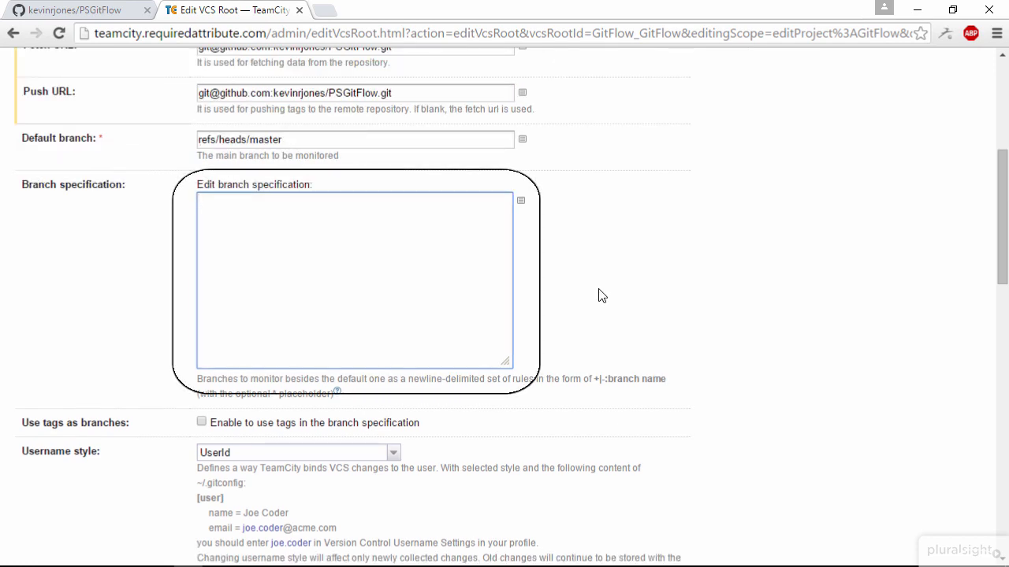
text(+:refs/heads/develop +:refs/heads/feature/* +:refs/heads/hotfix/* +:refs/heads/master +:refs/heads/release +:refs/heads/support/*)
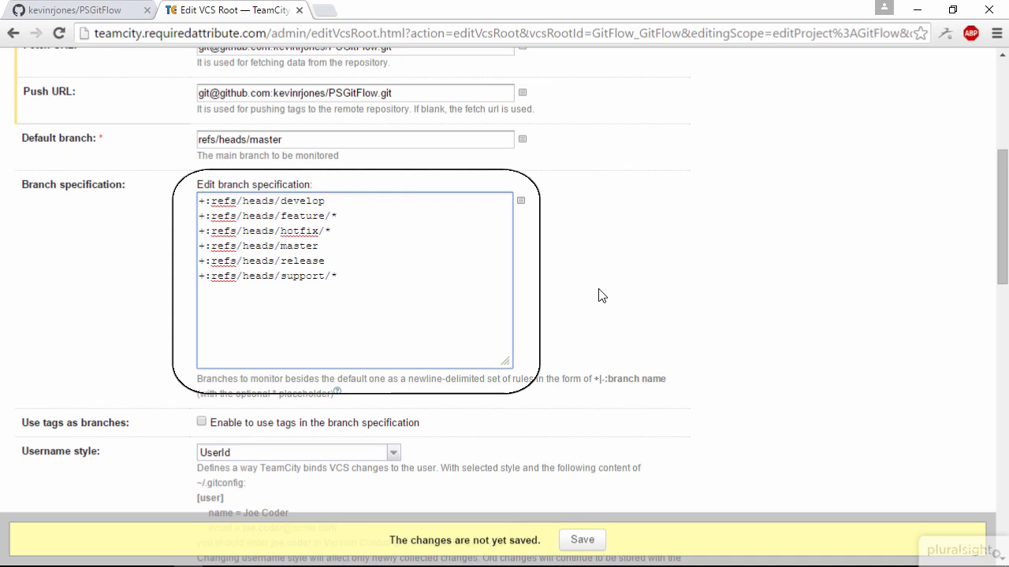
click(582, 540)
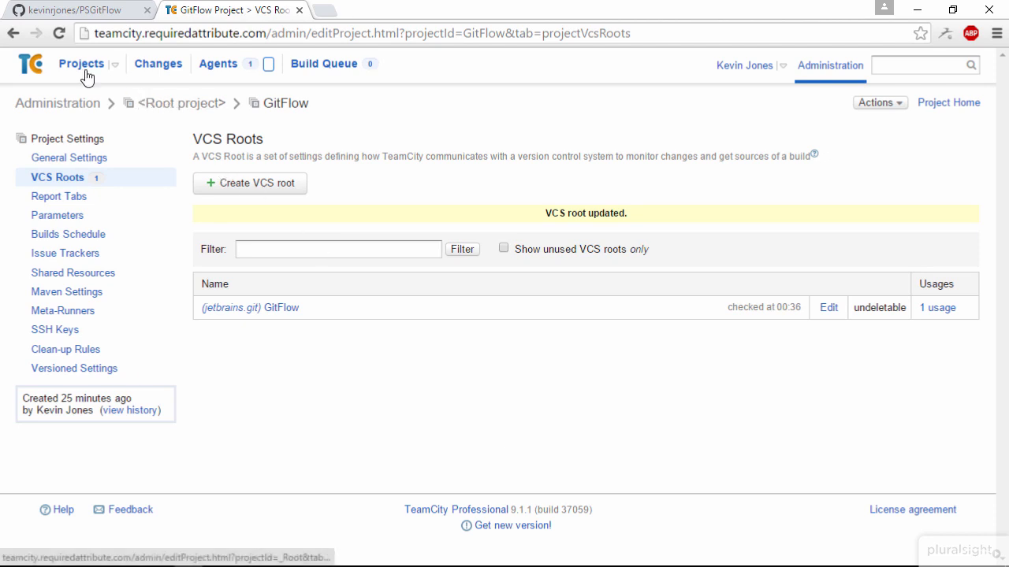
Run the Main build of the GitFlow project from the projects overview
click(81, 68)
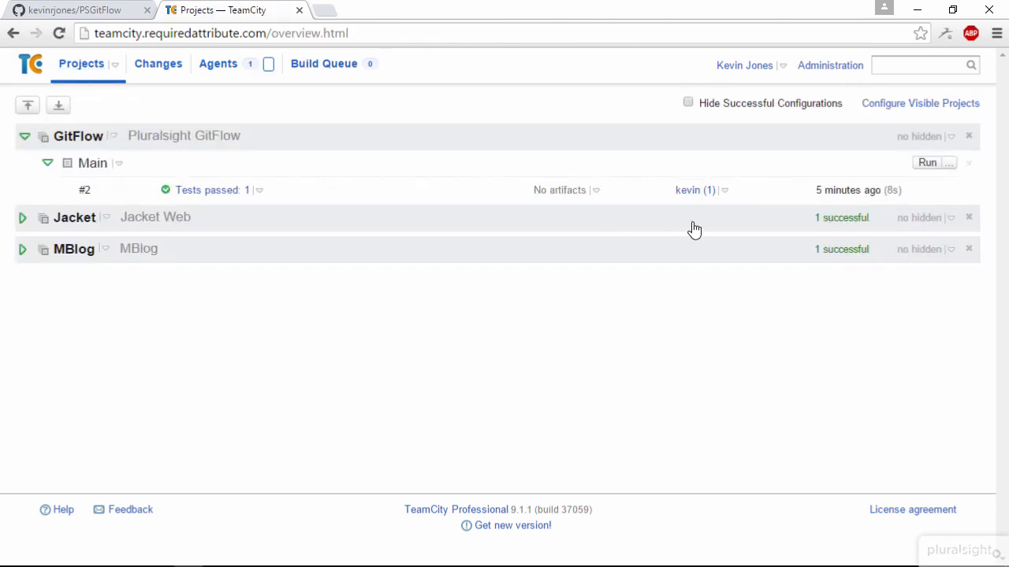
click(929, 166)
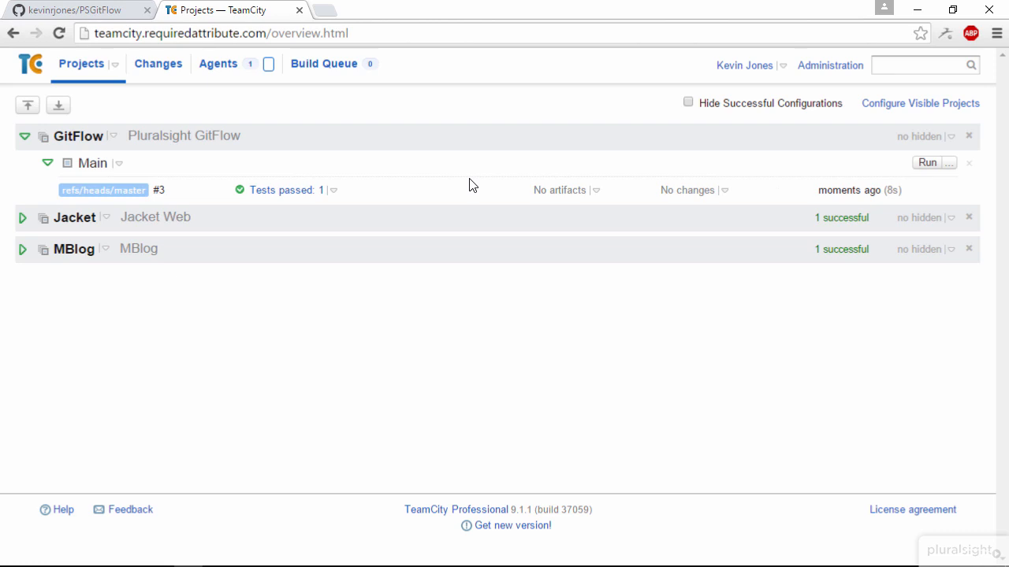
Switch to the Cmder terminal and check the repository's working state with git status
key(alt+Tab)
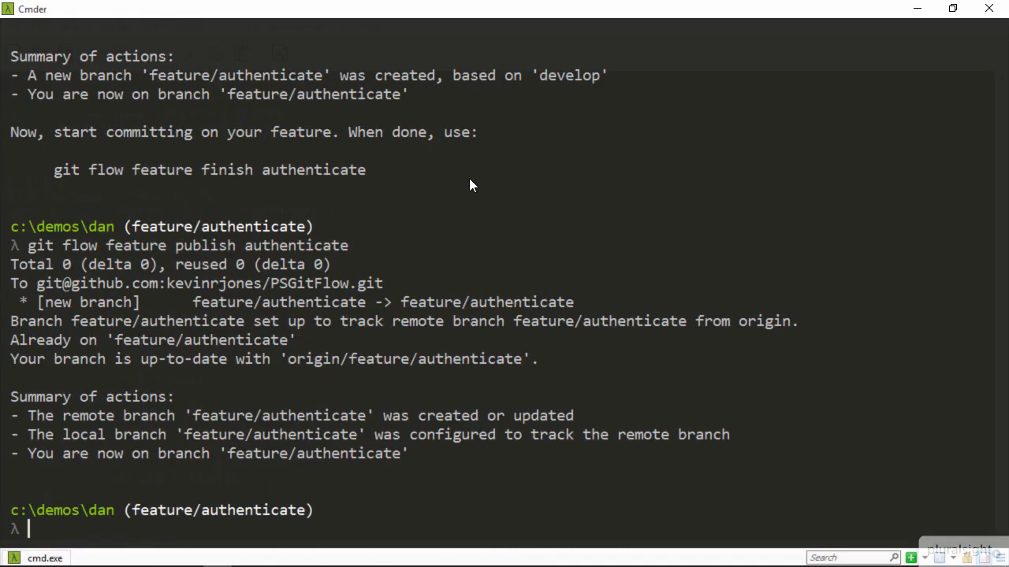
text(git status)
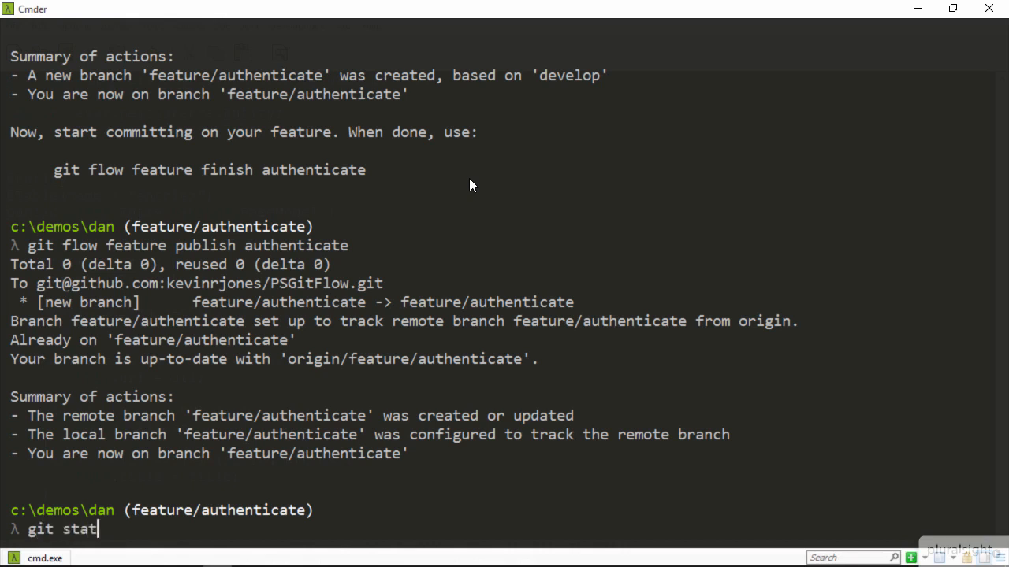
key(Return)
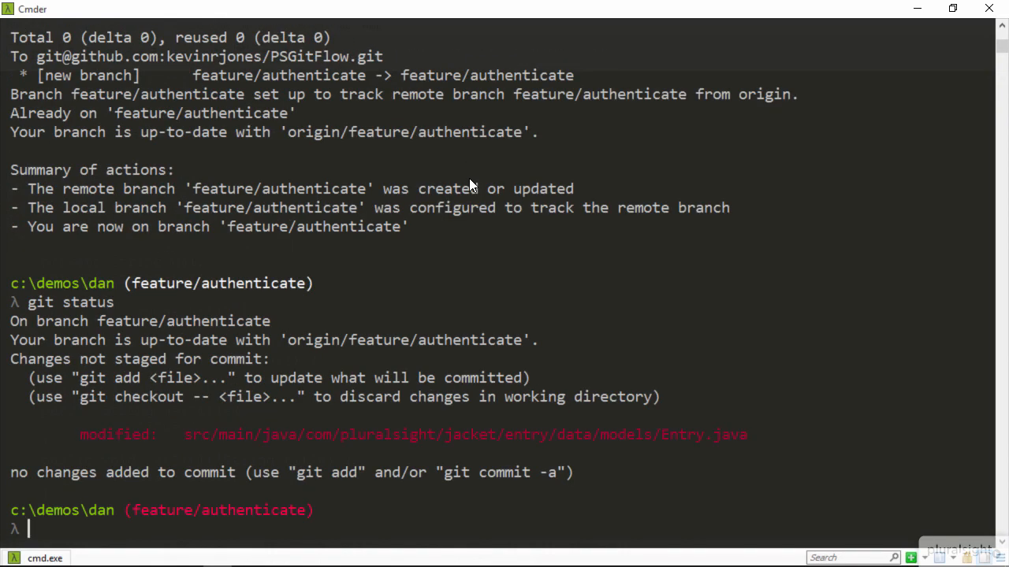
Commit all modified tracked files with the message "code for authentication"
text(git commit -am "code for authentication")
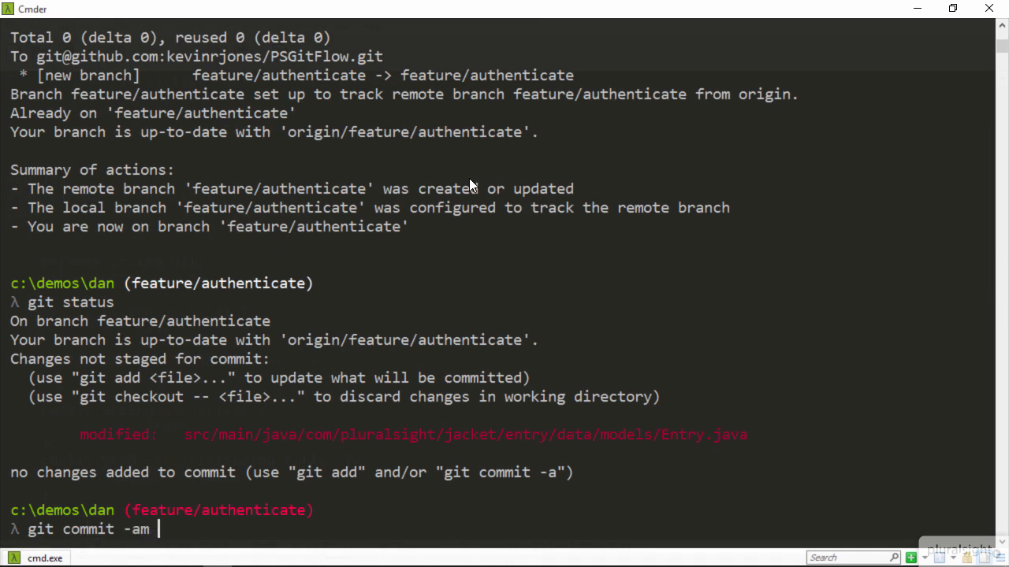
key(Return)
Push the committed change on the feature branch to the remote with git push
text(git push)
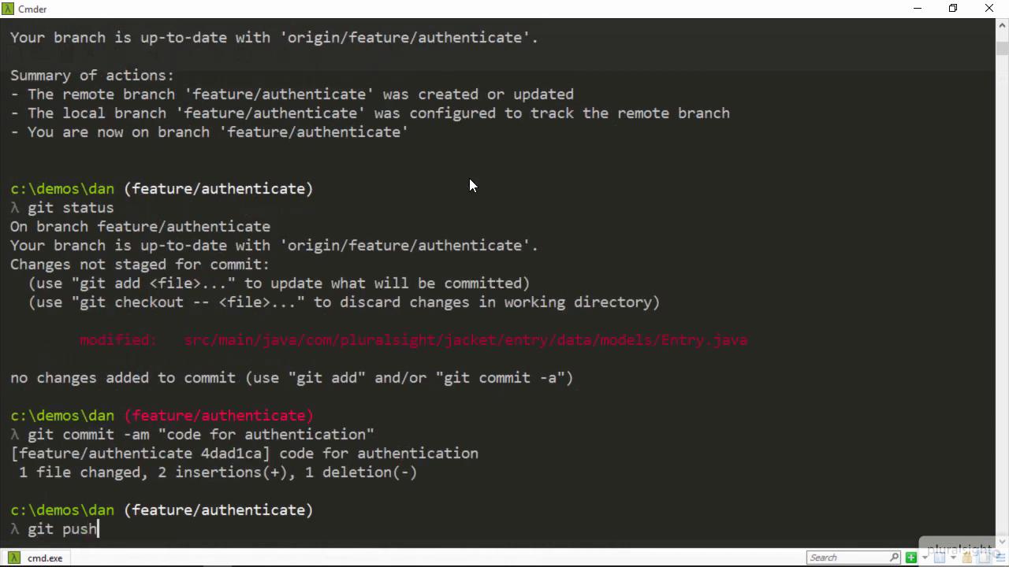
key(Return)
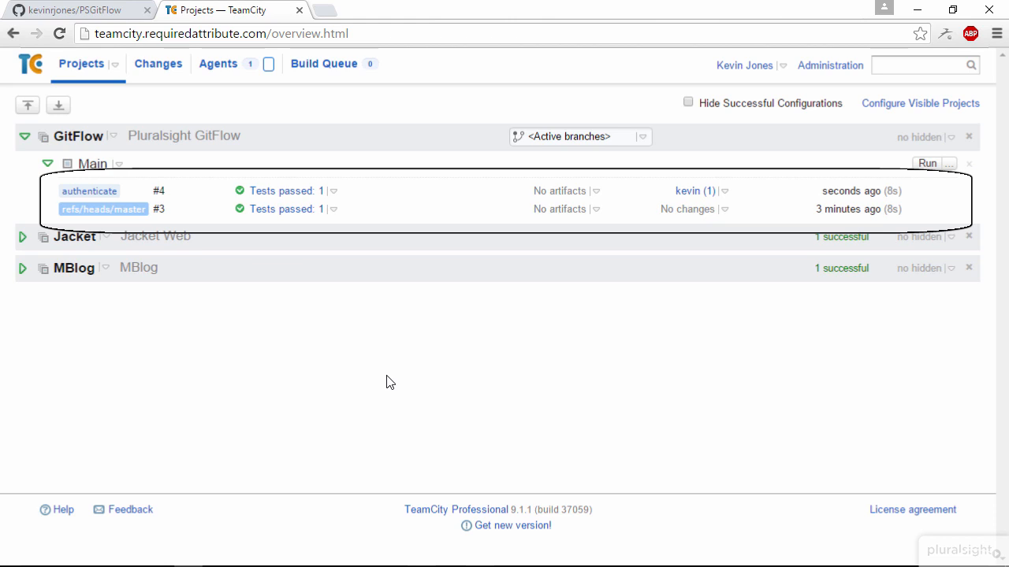
Switch to TeamCity in the browser and view the GitFlow project's branch filter options
click(643, 138)
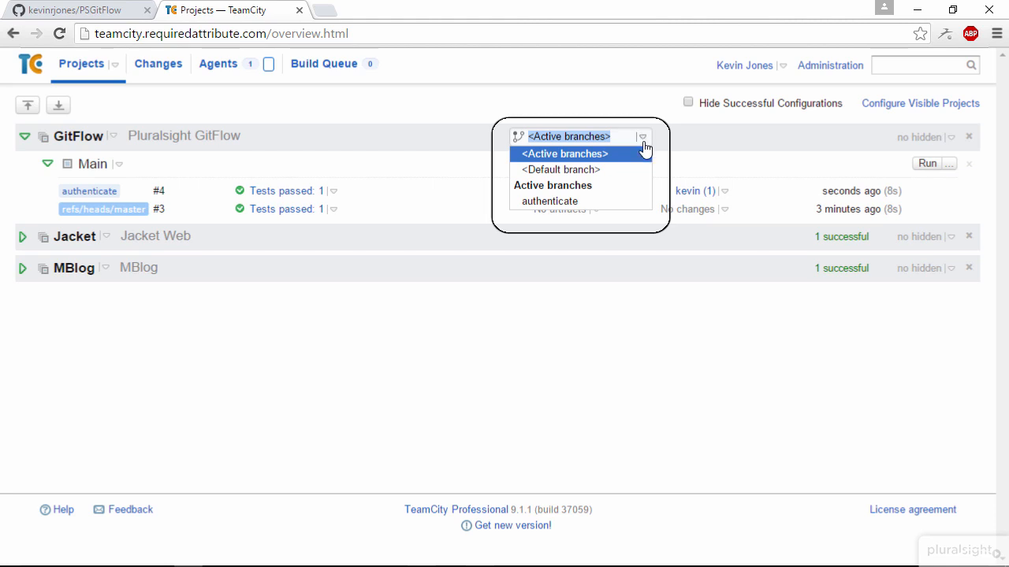
click(610, 341)
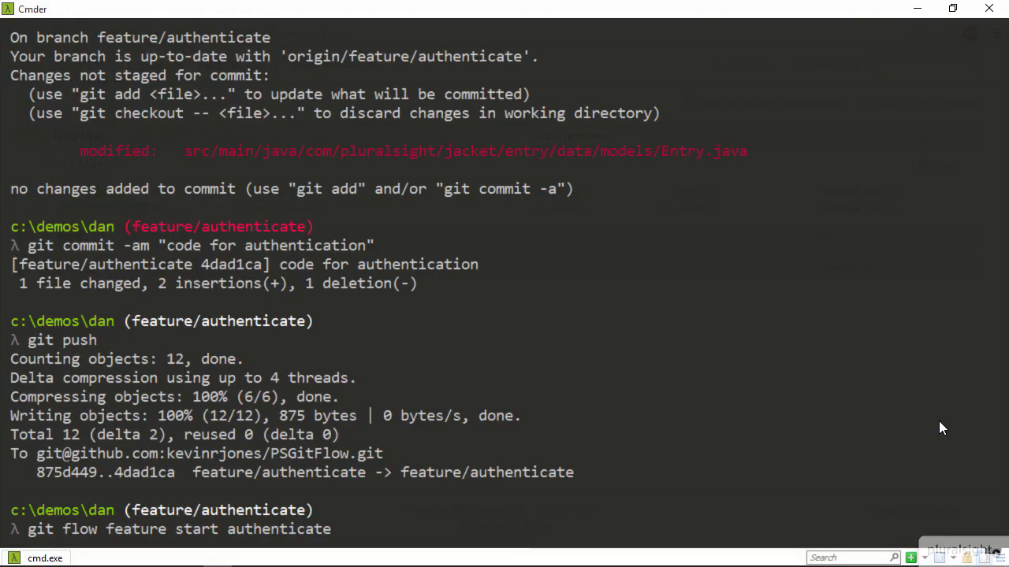
Return to the Cmder terminal and finish the authenticate feature with git flow feature finish
key(BackSpace)
key(BackSpace)
key(BackSpace)
key(BackSpace)
key(BackSpace)
text(finish)
key(Return)
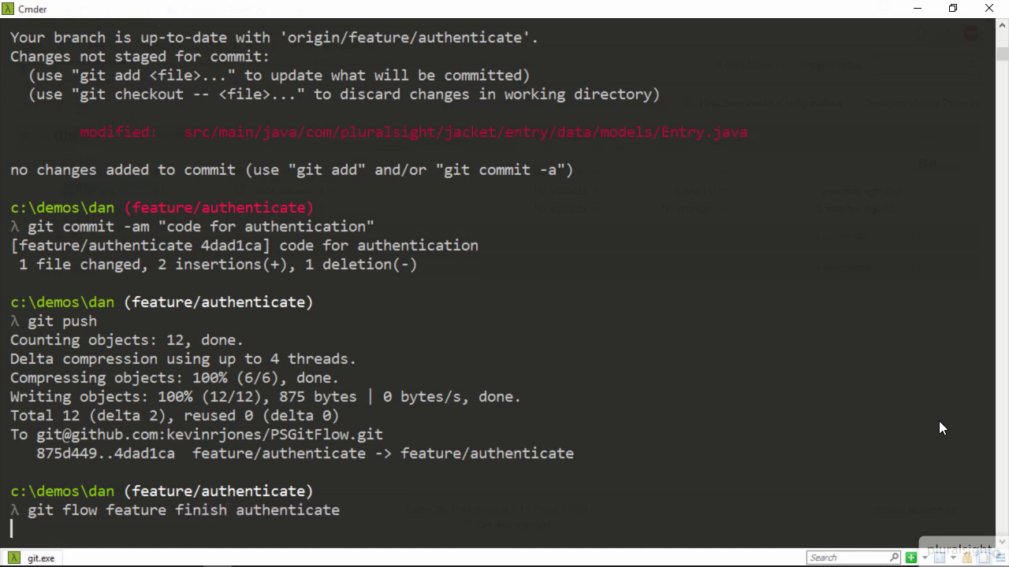
Push all local branches to origin with git push --all origin
text(git push --all origin)
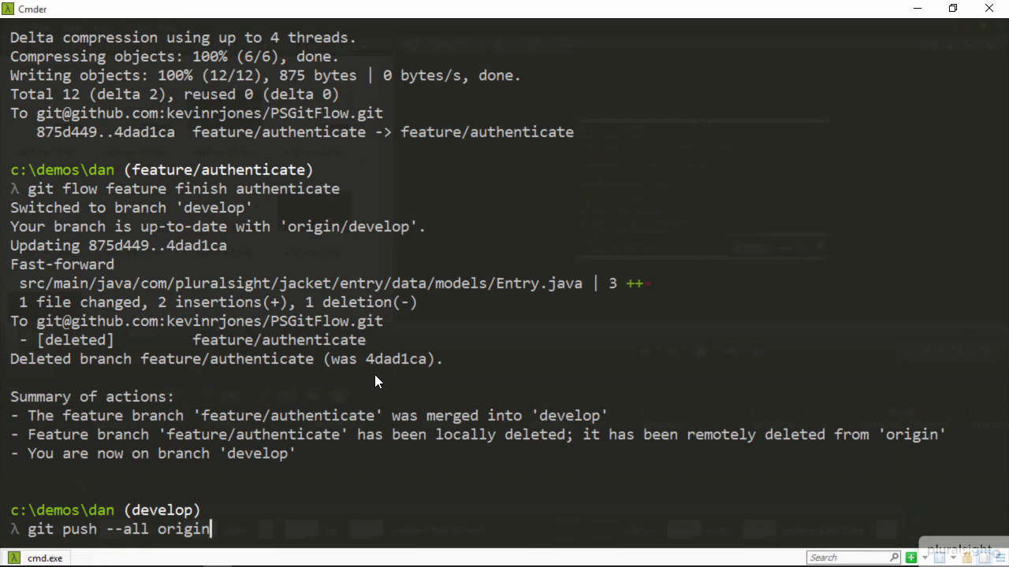
key(Return)
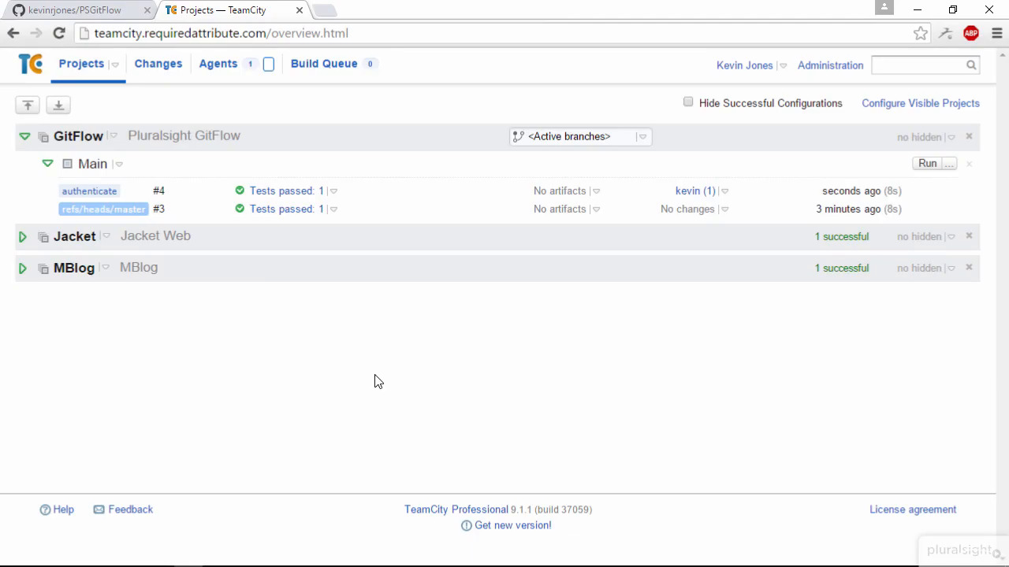